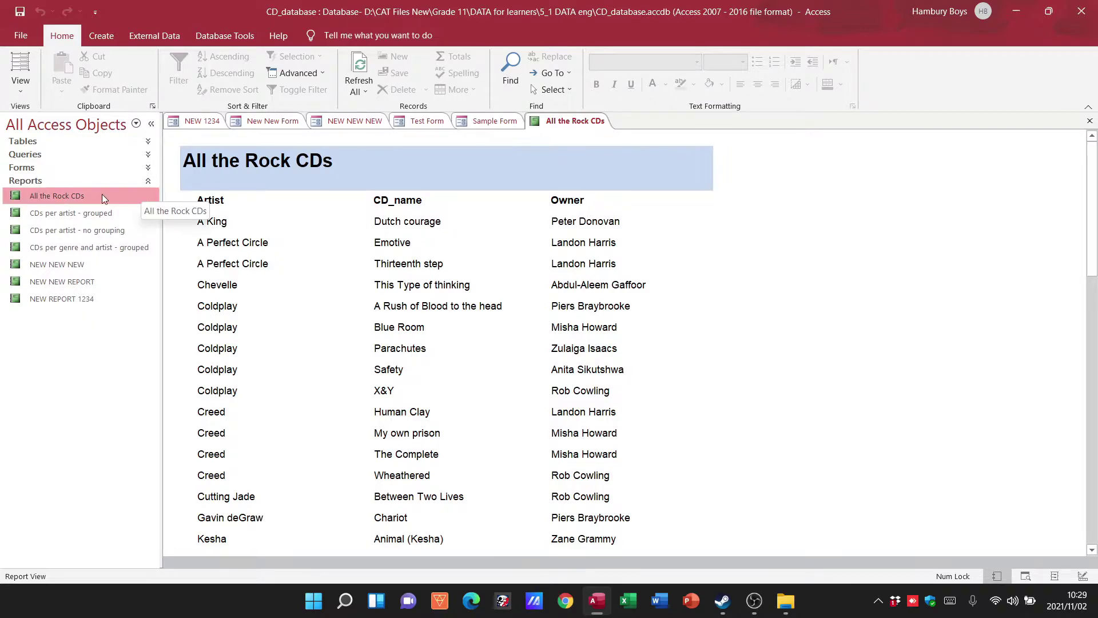
Step: Switch the All the Rock CDs report from Report View to Design View
click(30, 84)
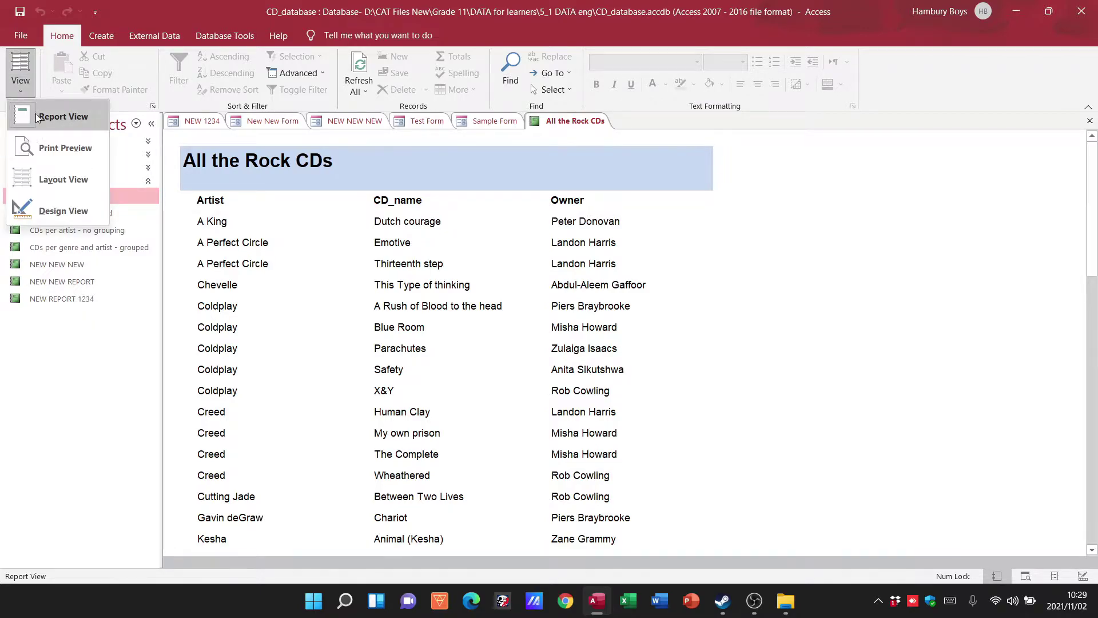
click(20, 90)
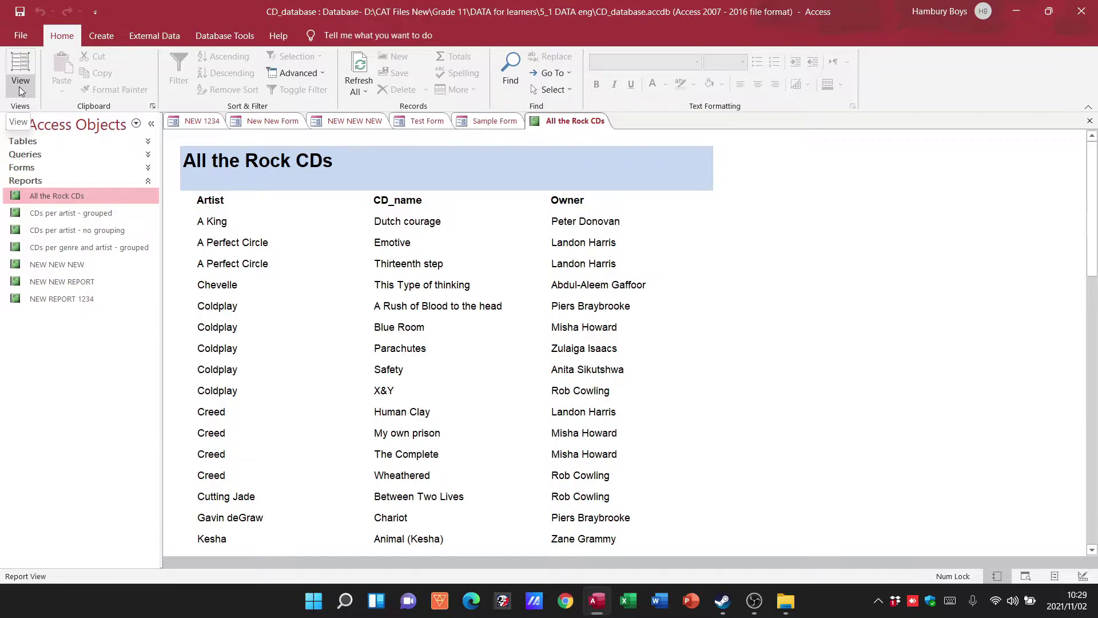
click(20, 91)
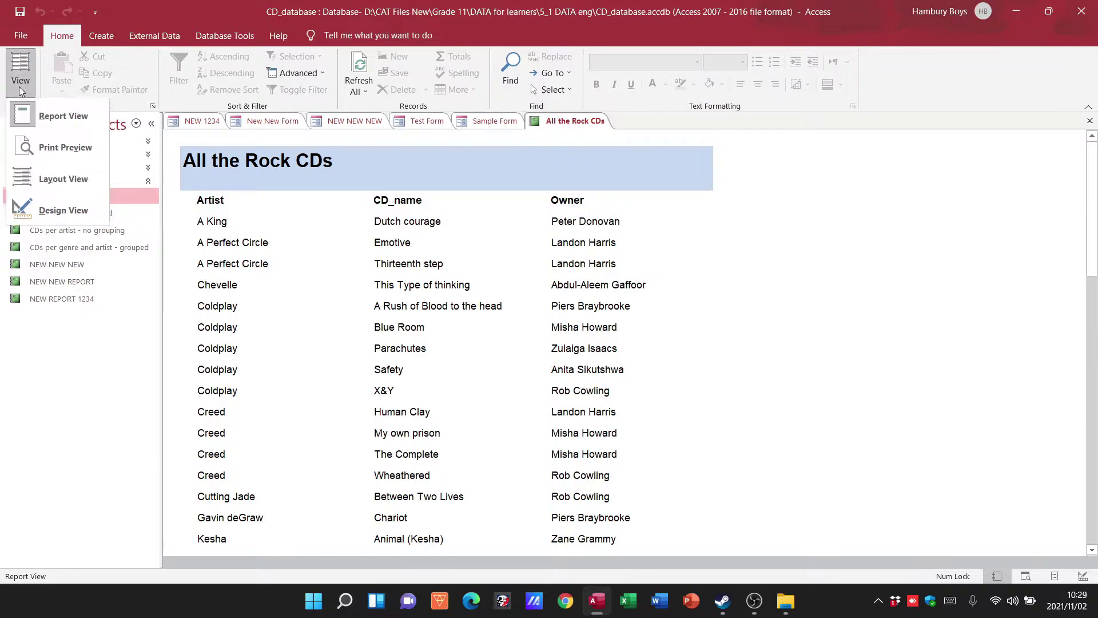
Step: In Design View, drag down the Page Footer, Detail, Page Header and Report Footer section edges
click(70, 218)
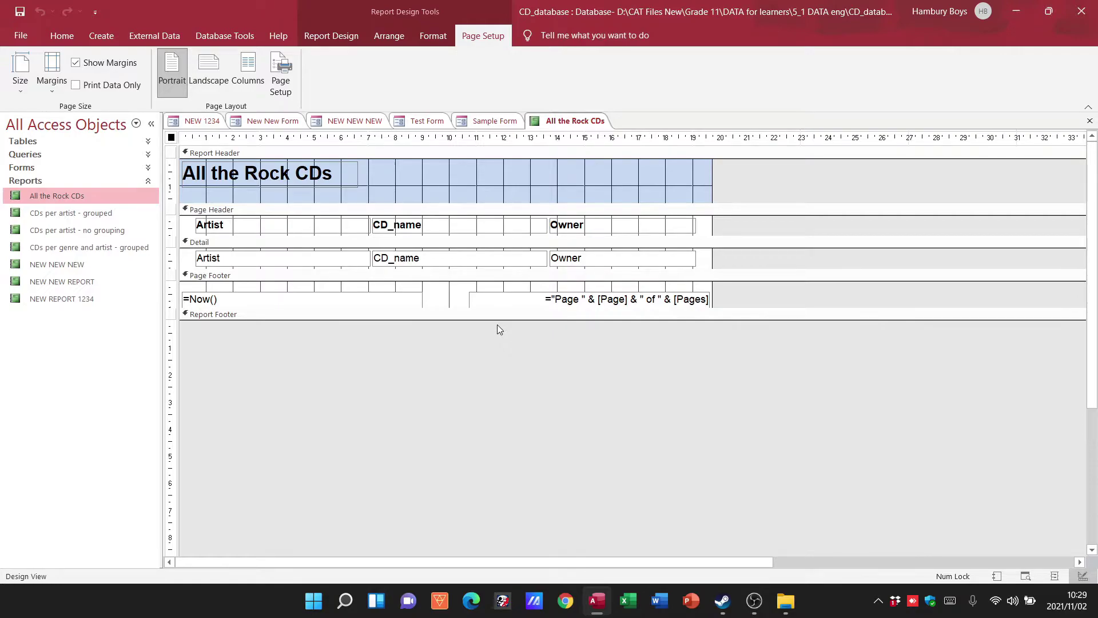
drag(438, 309, 435, 372)
drag(445, 267, 446, 324)
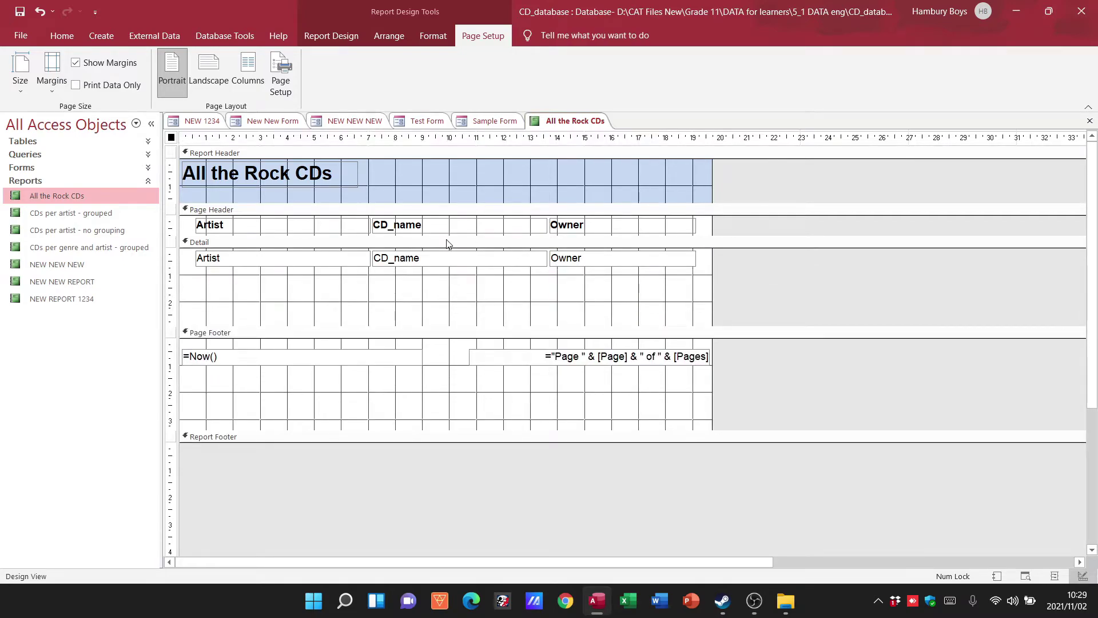
drag(448, 244, 452, 288)
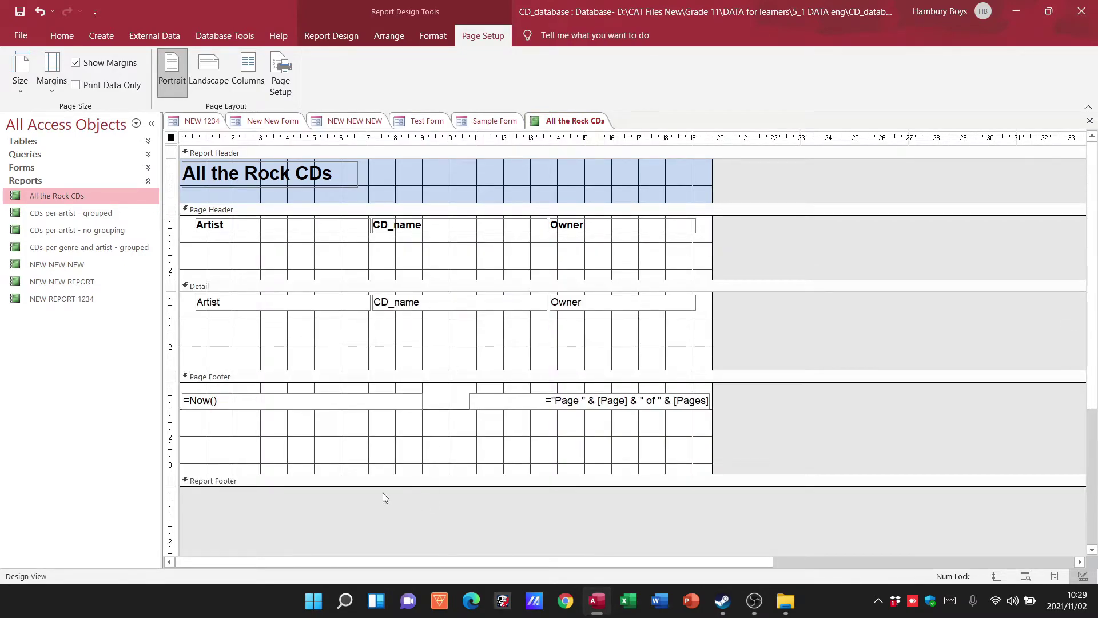
drag(311, 484, 314, 545)
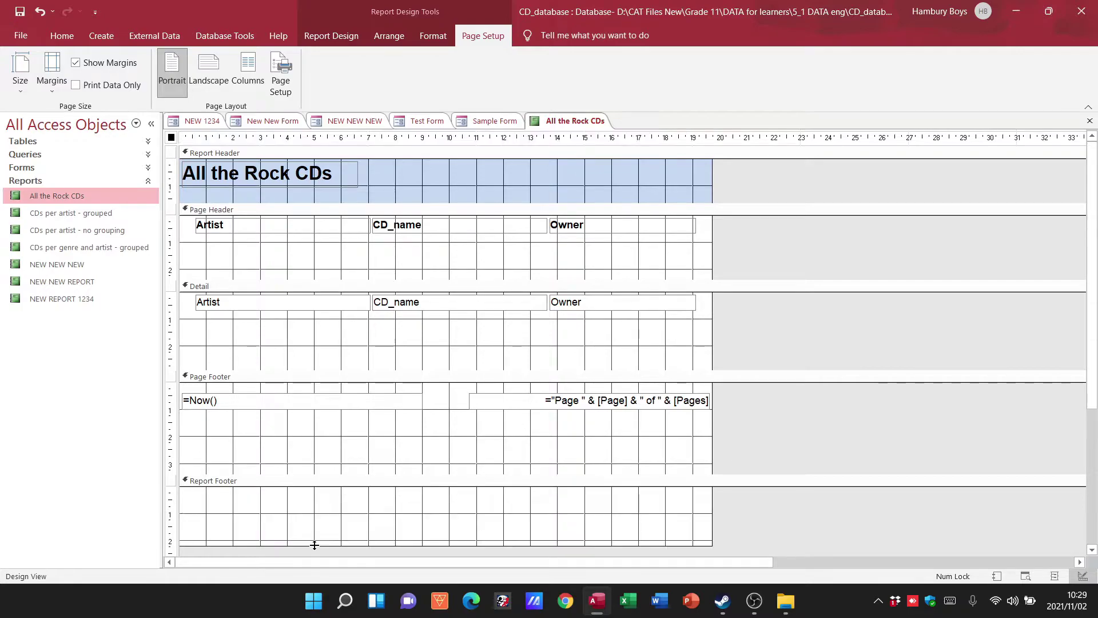
Step: Select the =Now() date box and the page-number box in the footer
click(268, 395)
click(472, 399)
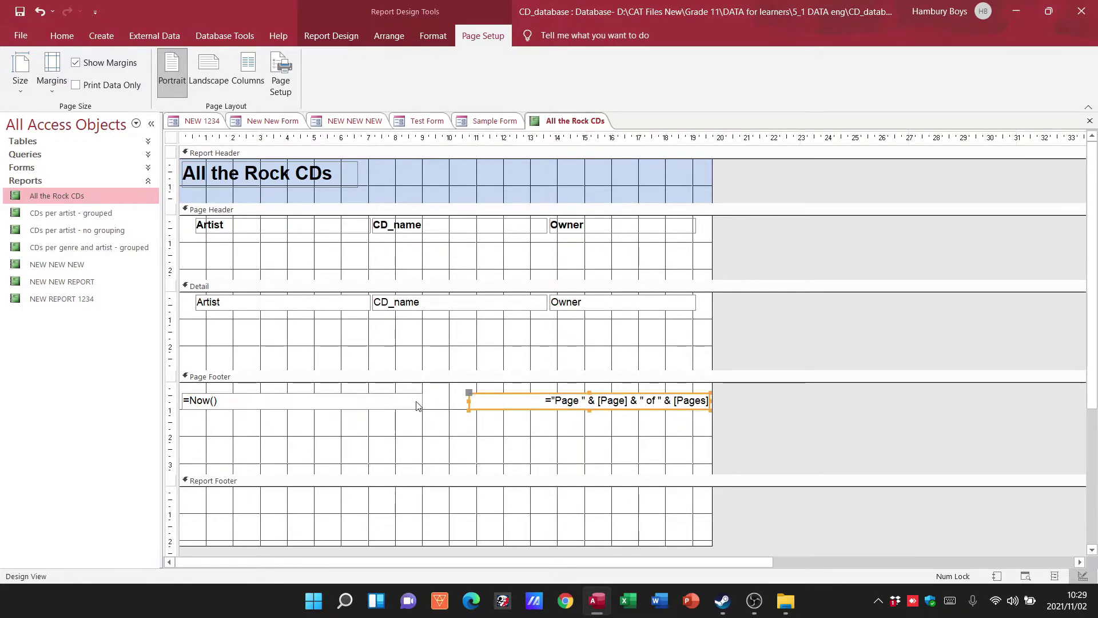
click(402, 399)
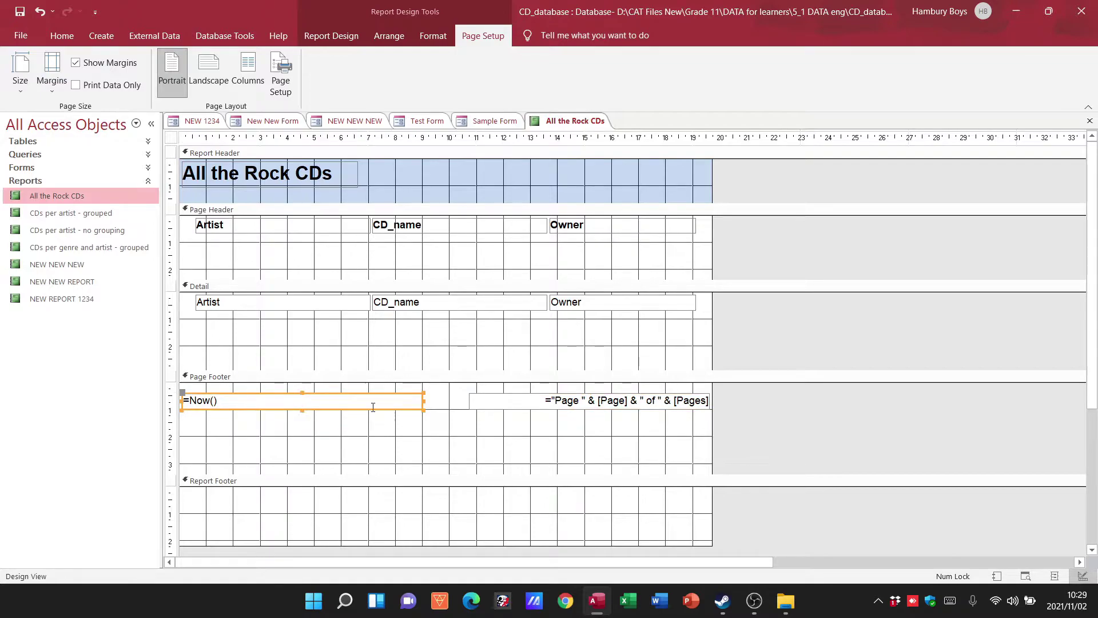
click(63, 35)
click(21, 88)
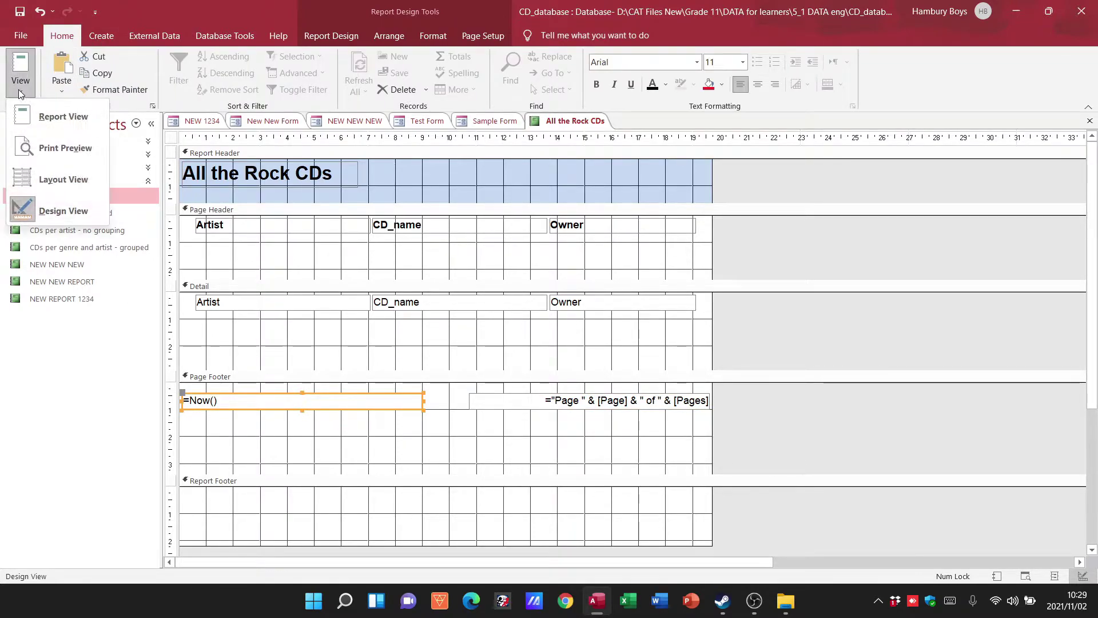
click(27, 114)
drag(1091, 164, 1091, 537)
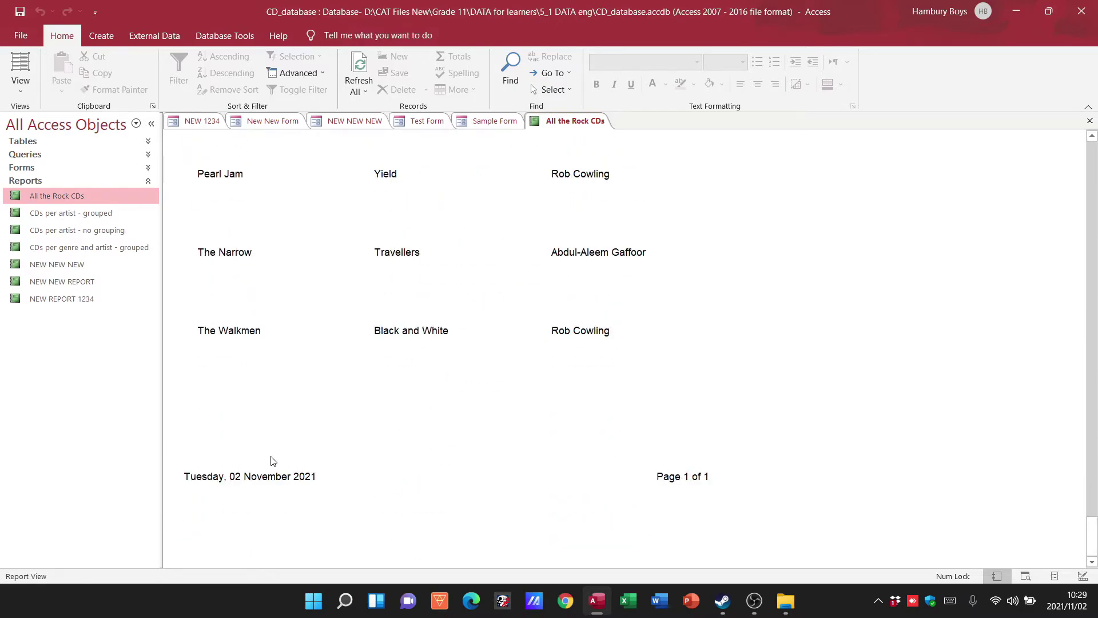
click(21, 85)
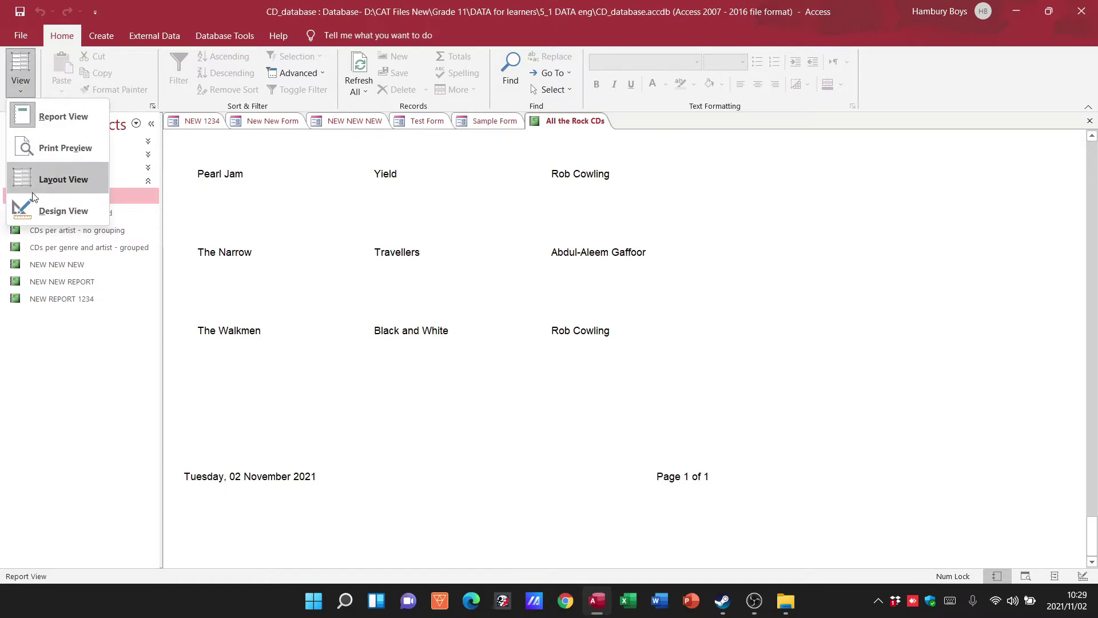
click(33, 209)
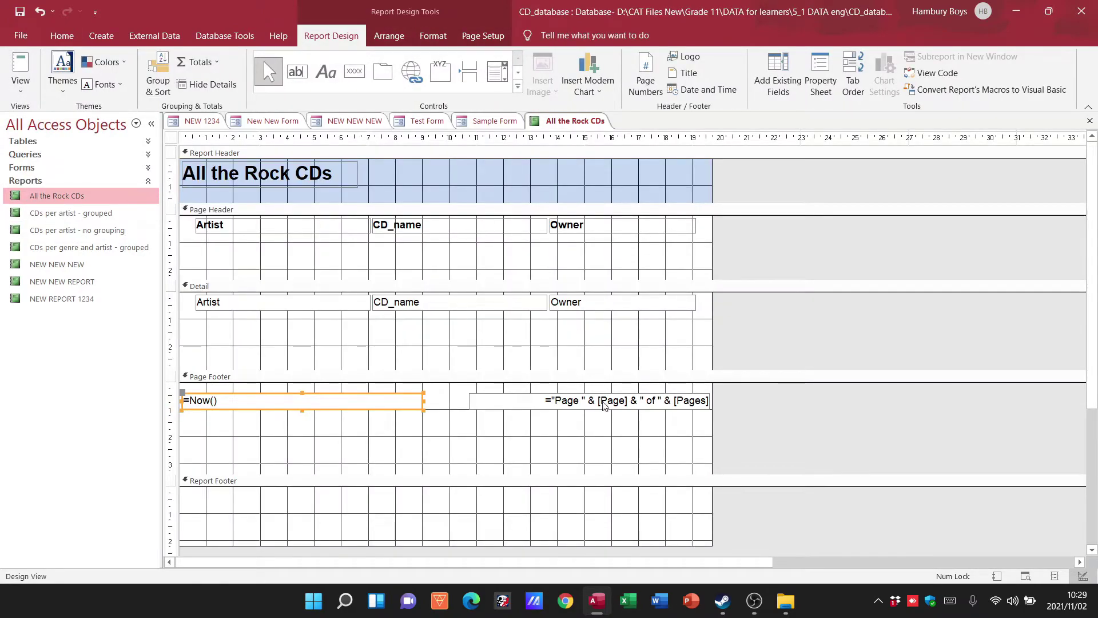
click(620, 176)
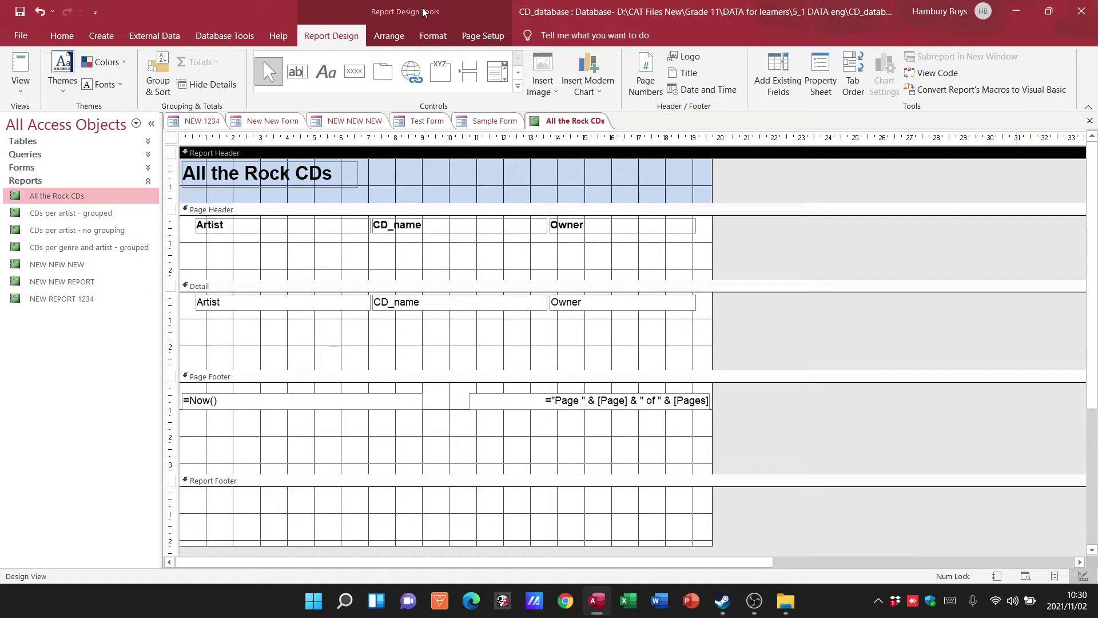
Step: Fill the Report Header background blue and the Page Header background grey
right_click(513, 173)
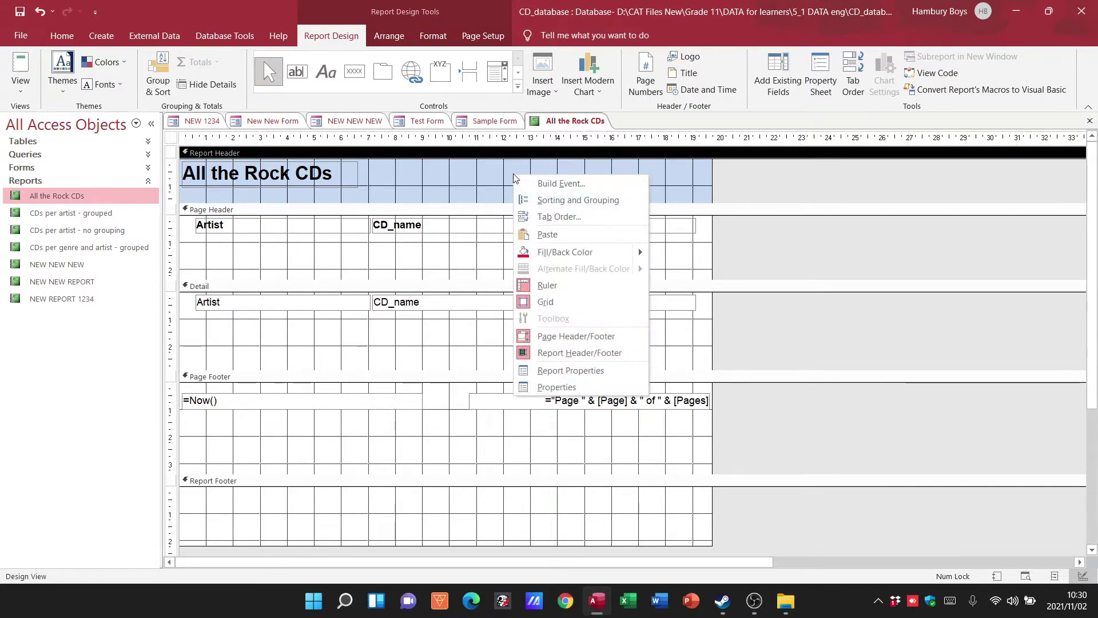
mouse_move(598, 253)
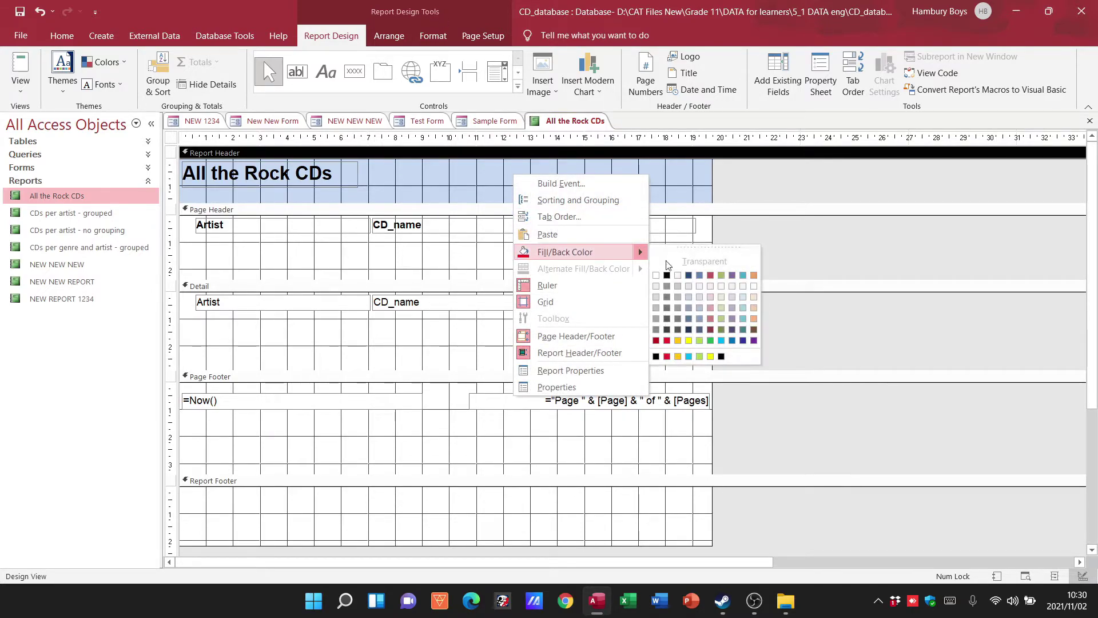
click(695, 273)
right_click(598, 258)
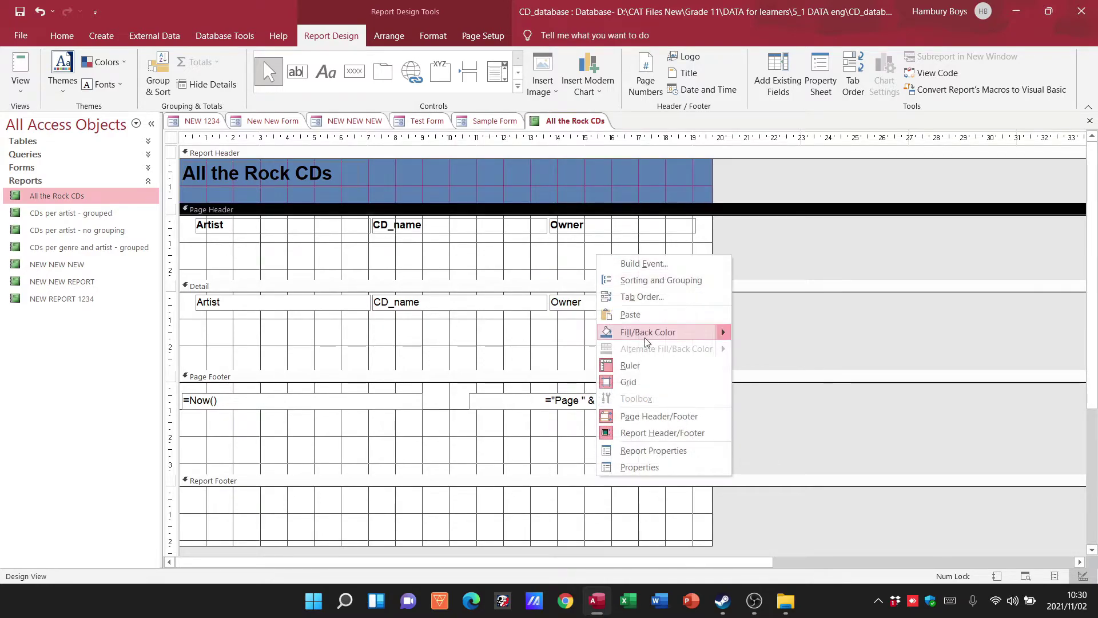
mouse_move(678, 331)
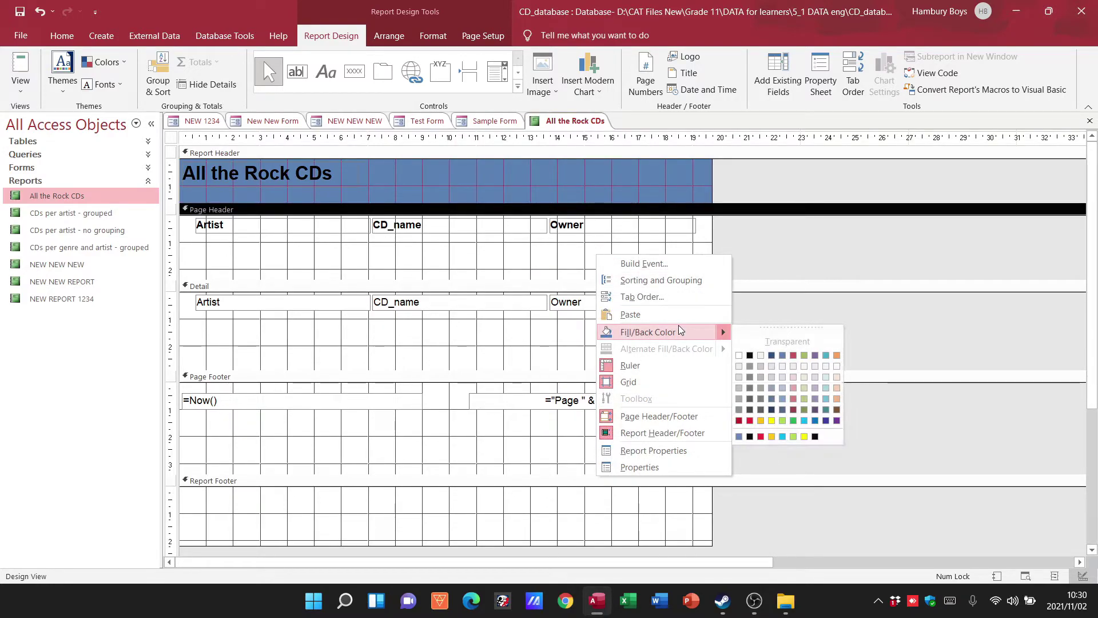
click(750, 366)
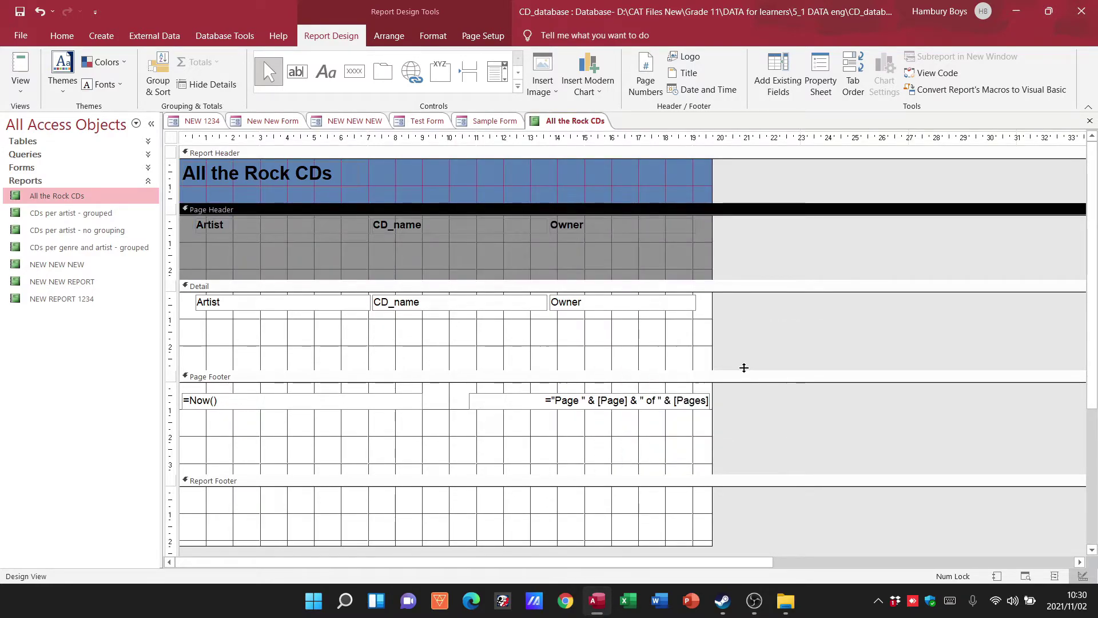
Step: Give the Artist field in the Detail section light grey text, then deselect it
click(286, 307)
right_click(286, 309)
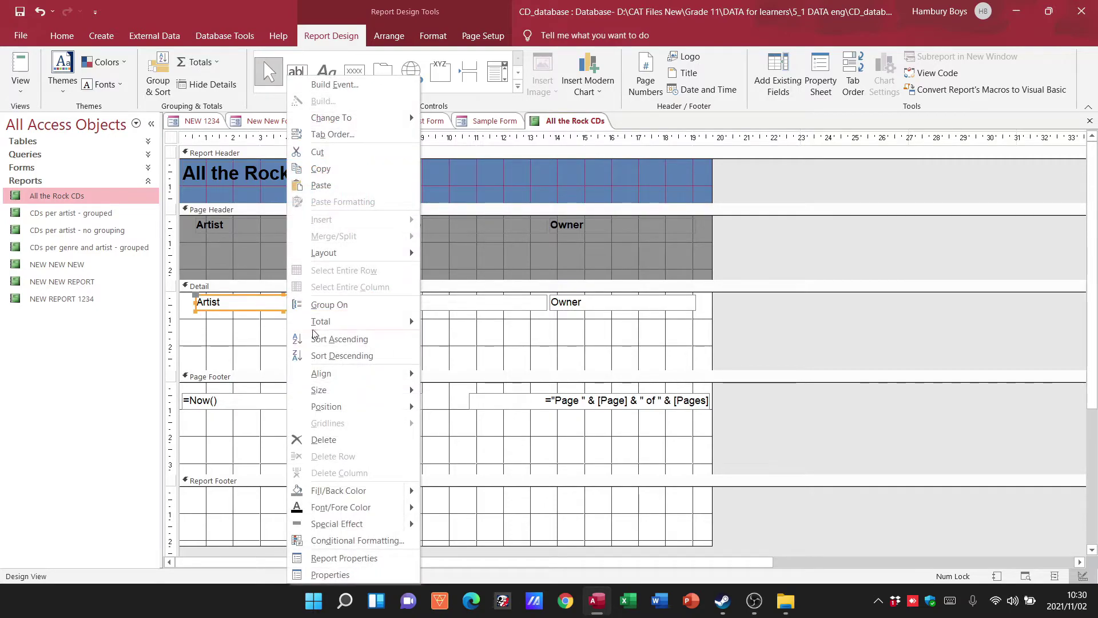
mouse_move(372, 514)
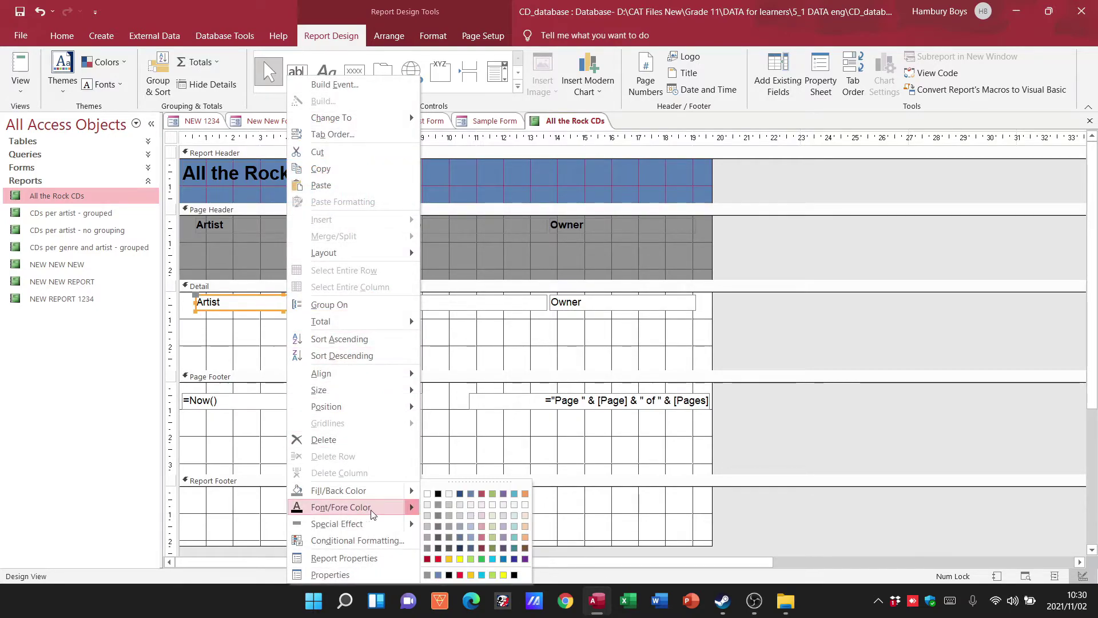
click(472, 524)
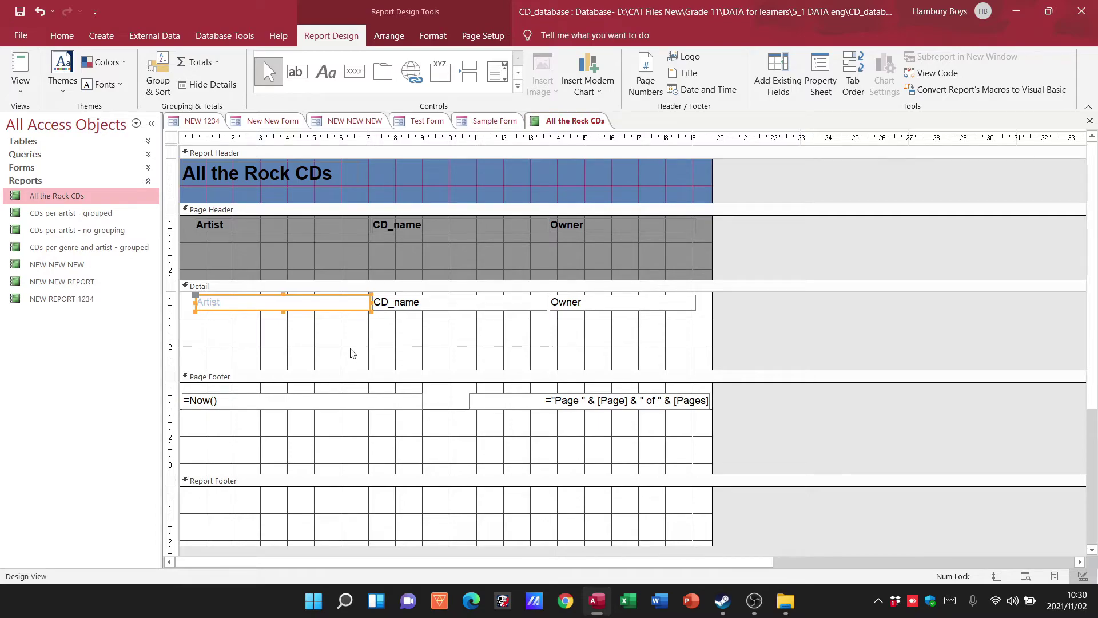
click(391, 324)
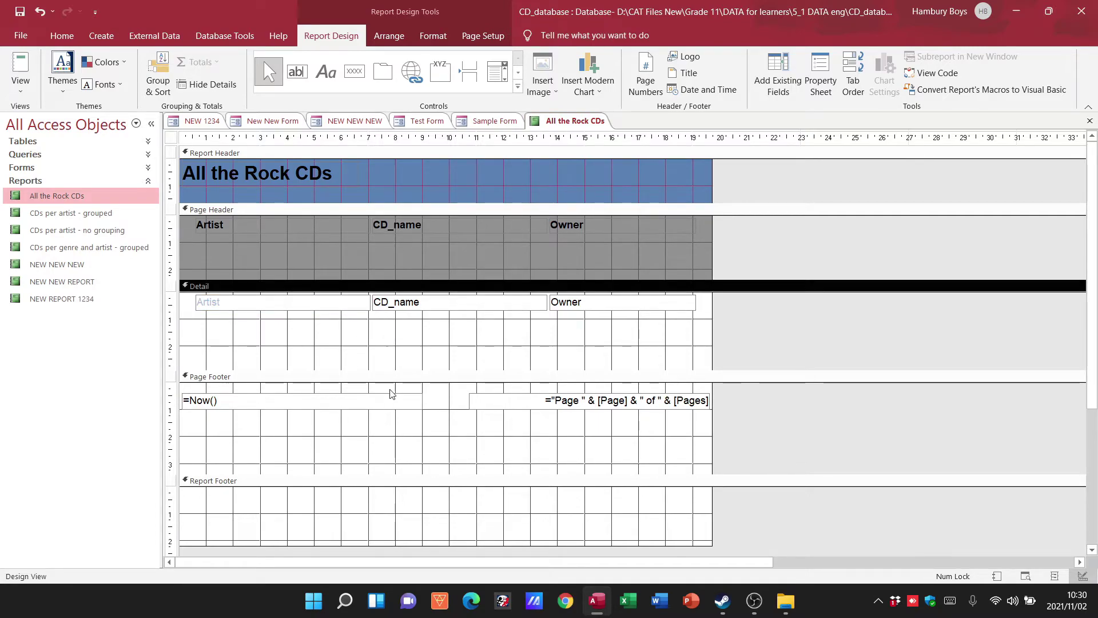
Step: Preview the report with its records in Report View, then return to Design View
click(21, 86)
click(62, 117)
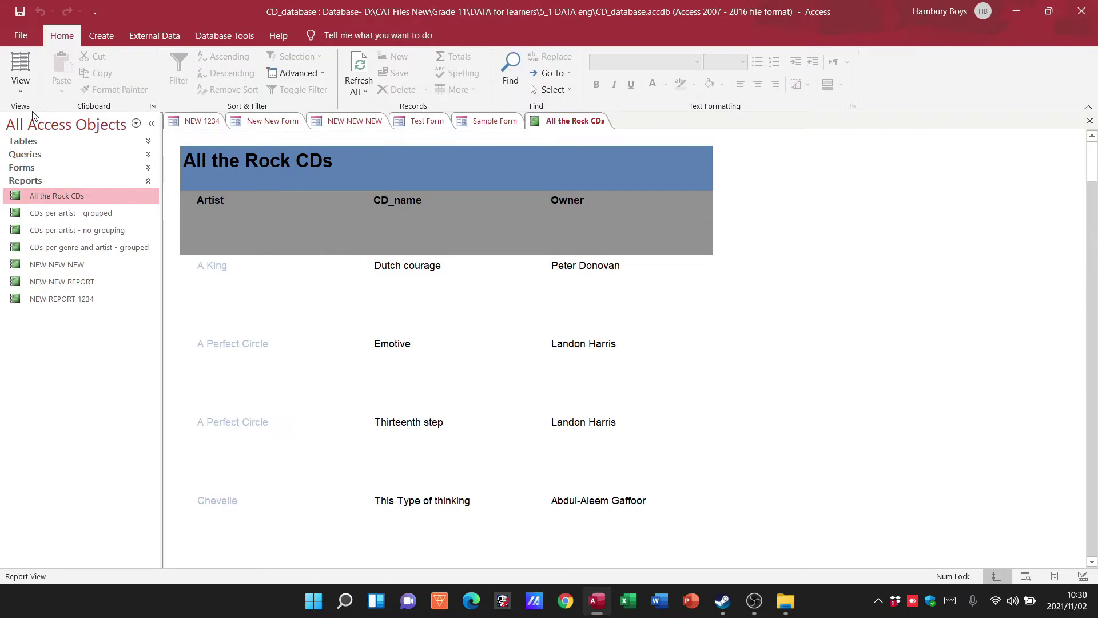
click(21, 87)
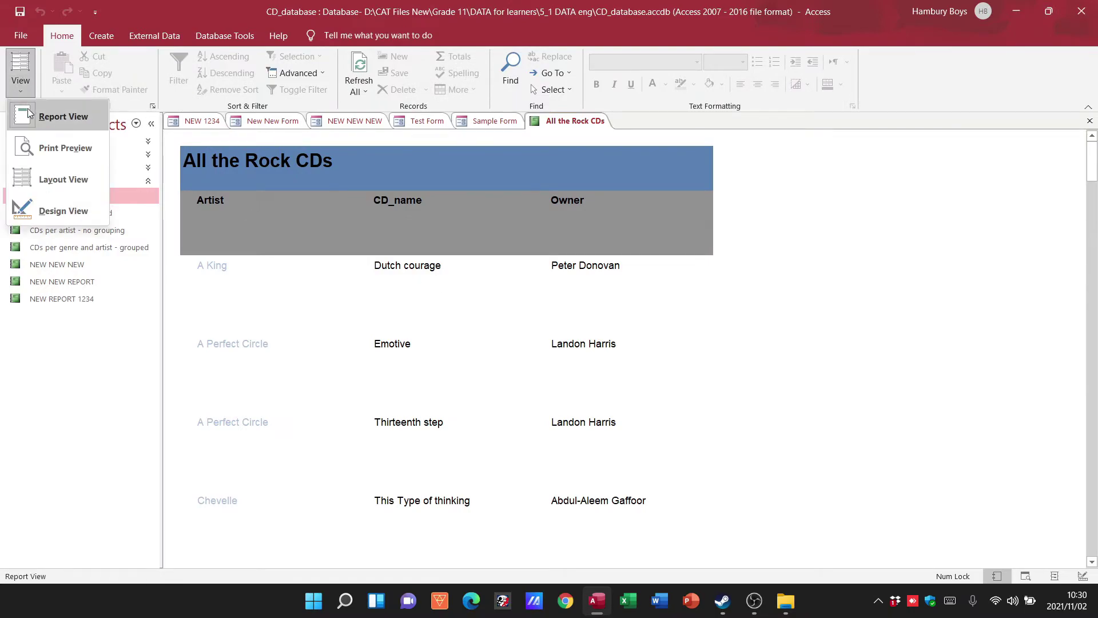
click(57, 212)
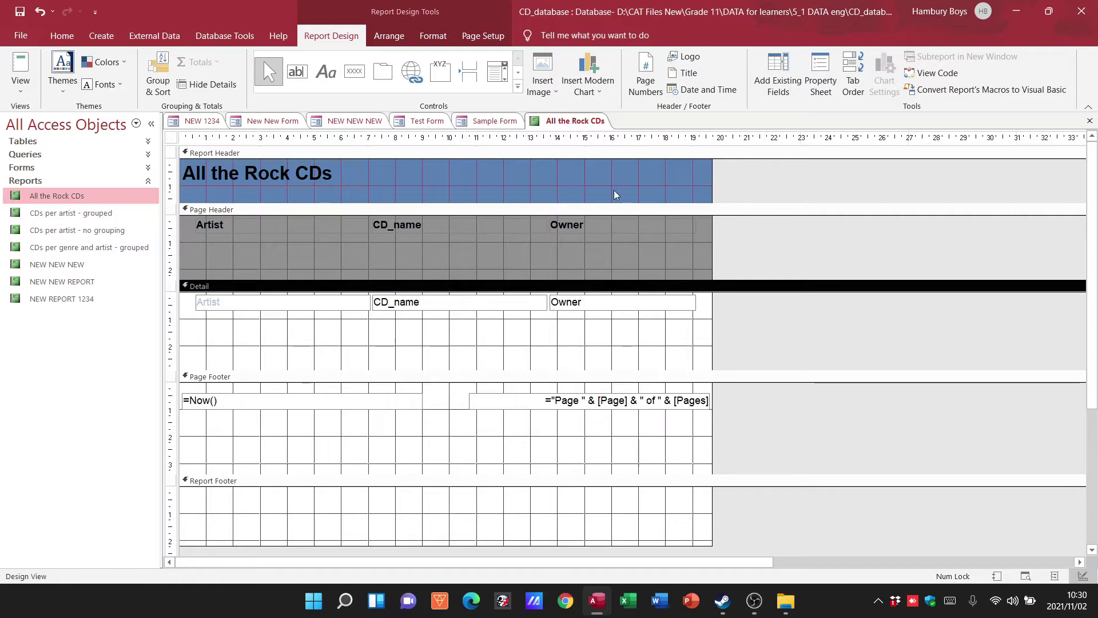
Step: Insert the first gallery photo into the middle of the Page Footer
click(603, 176)
click(558, 91)
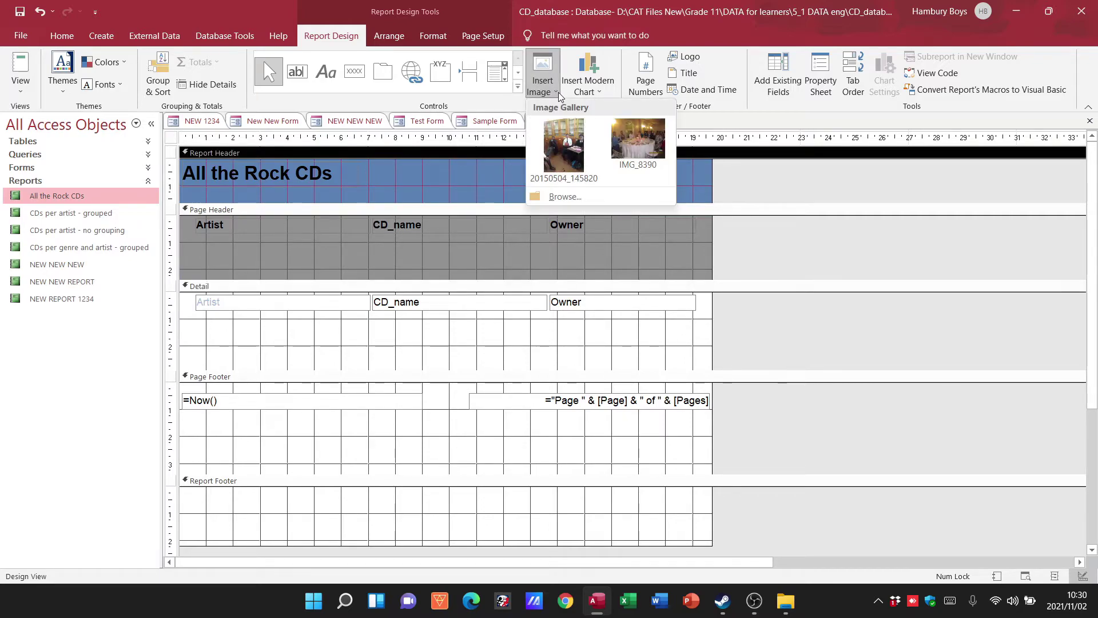
click(569, 150)
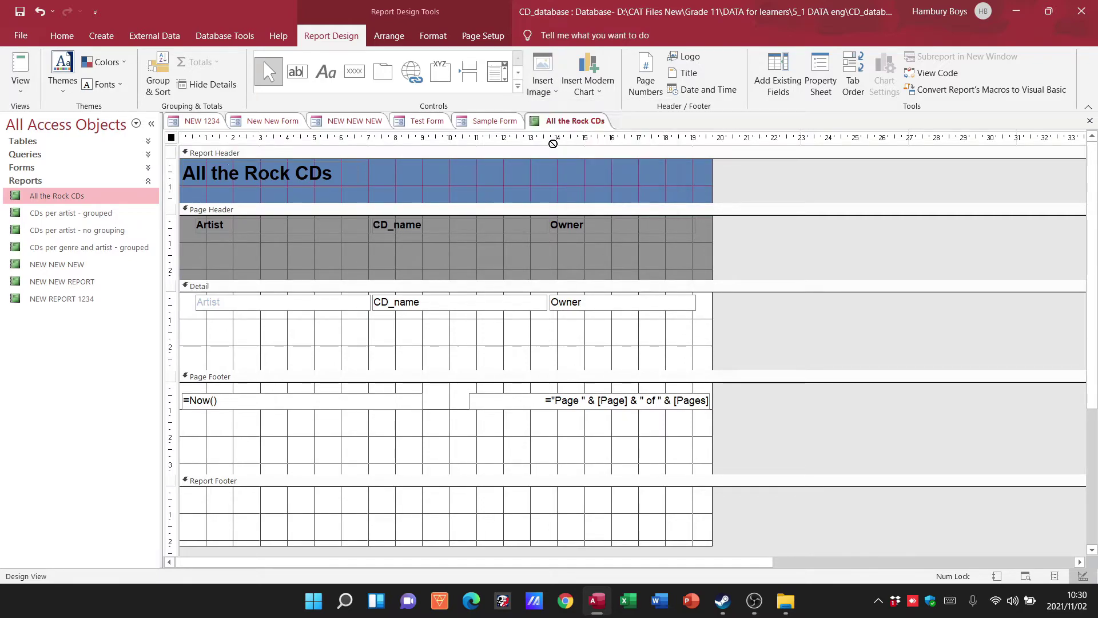
drag(430, 423, 506, 461)
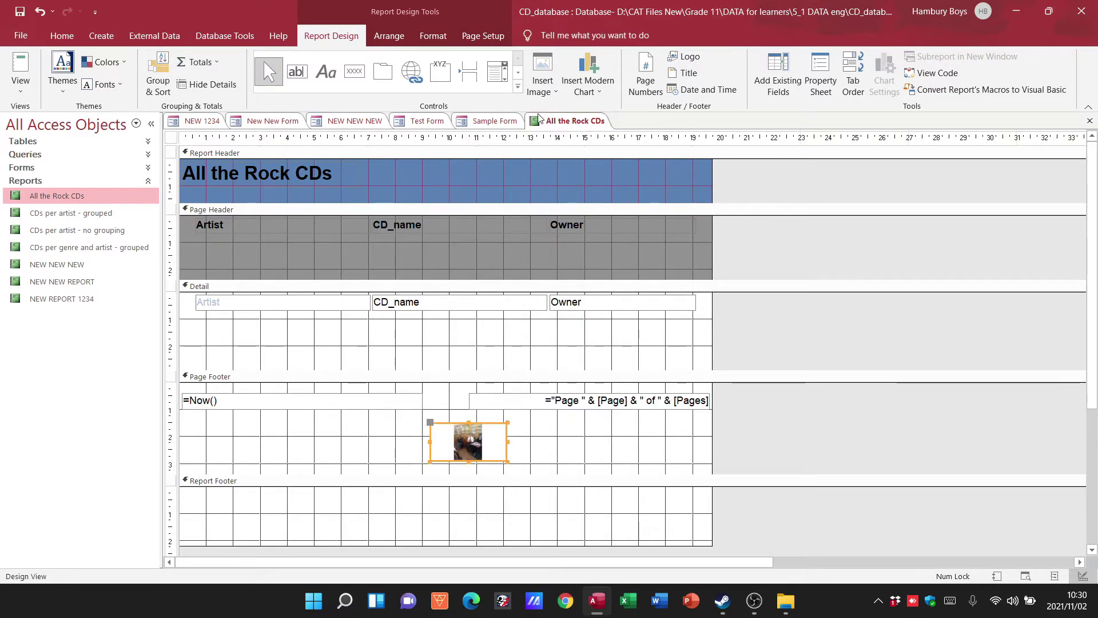
click(389, 36)
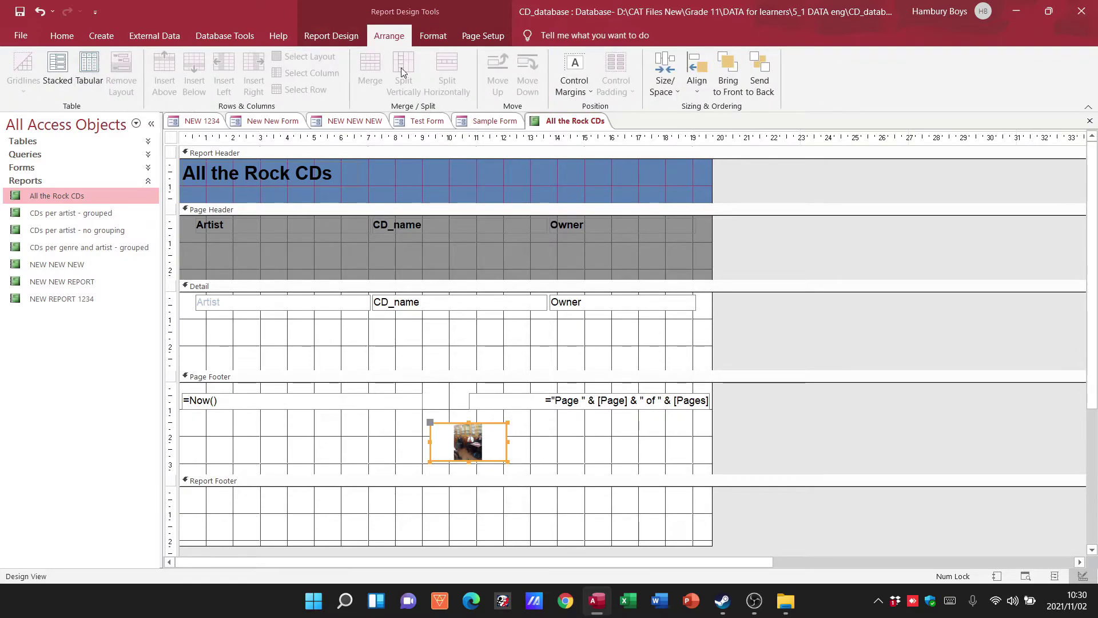
click(437, 43)
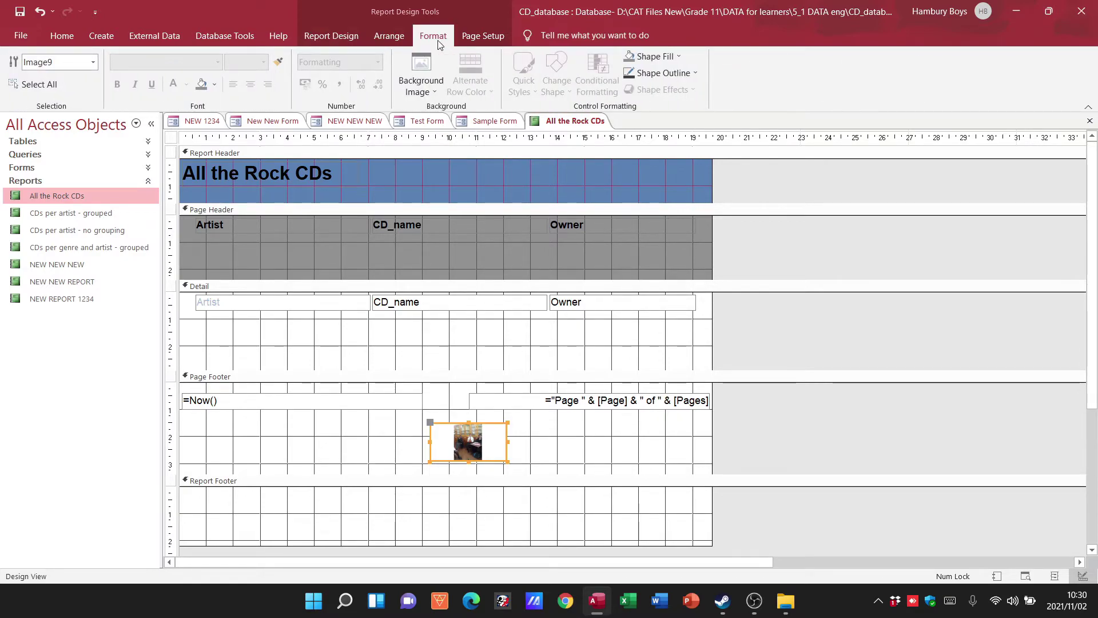
click(425, 323)
click(302, 166)
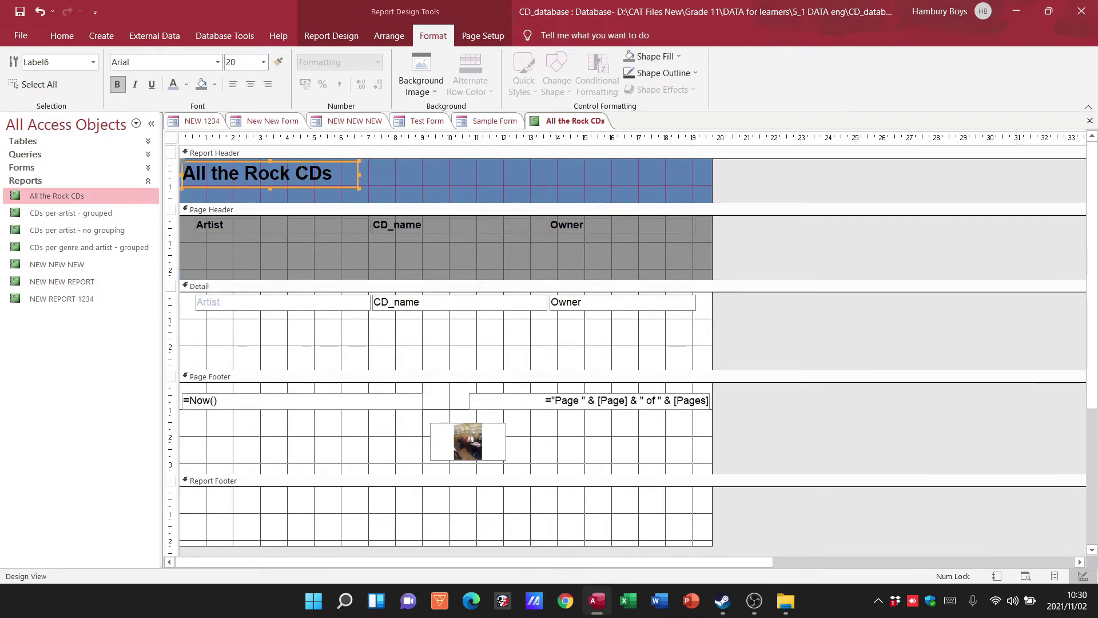
click(300, 172)
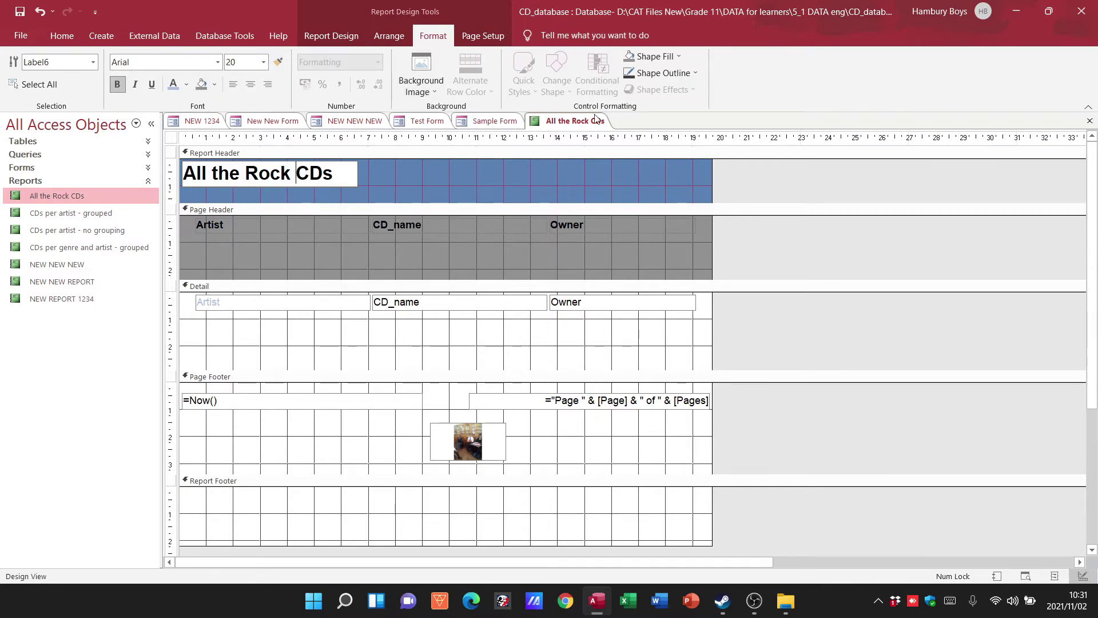
click(561, 171)
click(331, 35)
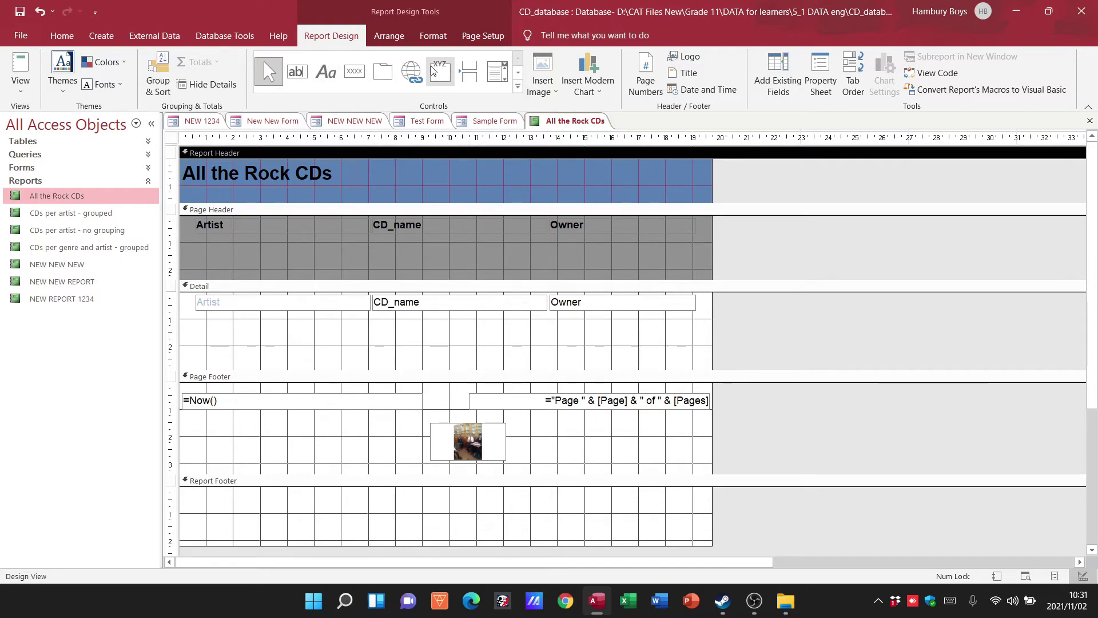
Step: Drag the Artist field down a row in the Detail section and place CD_name beside it
click(517, 72)
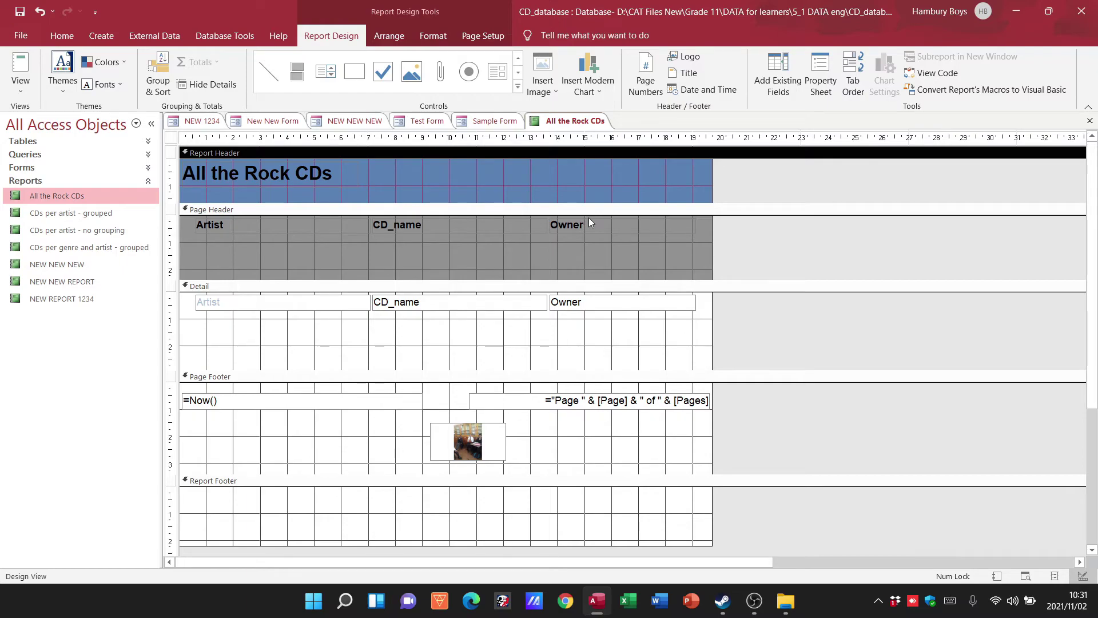
click(578, 254)
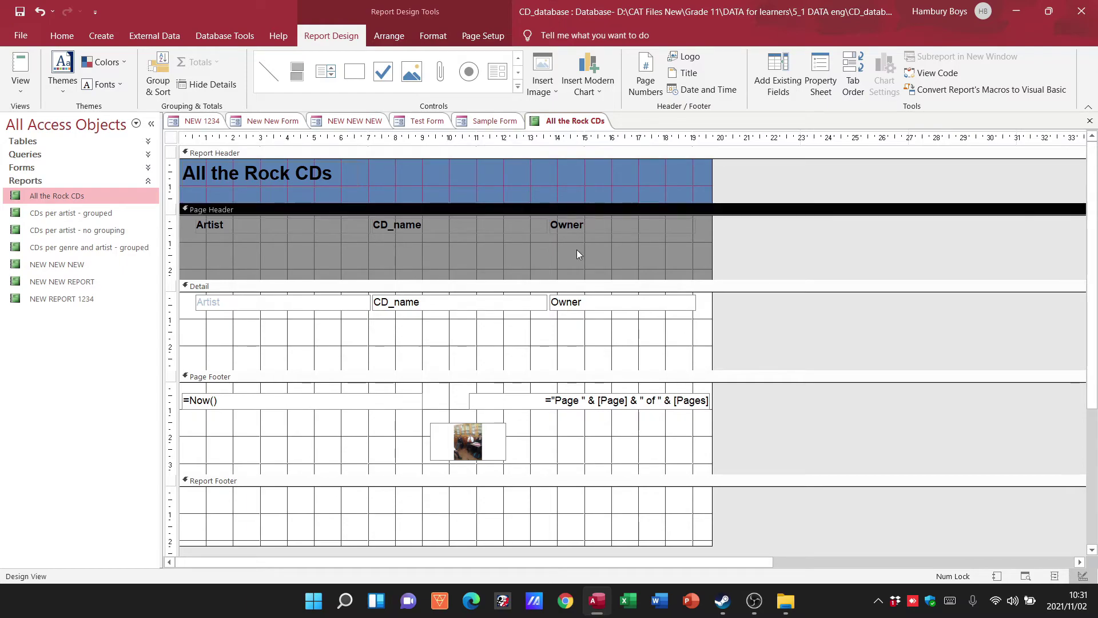
click(287, 317)
drag(286, 309, 289, 345)
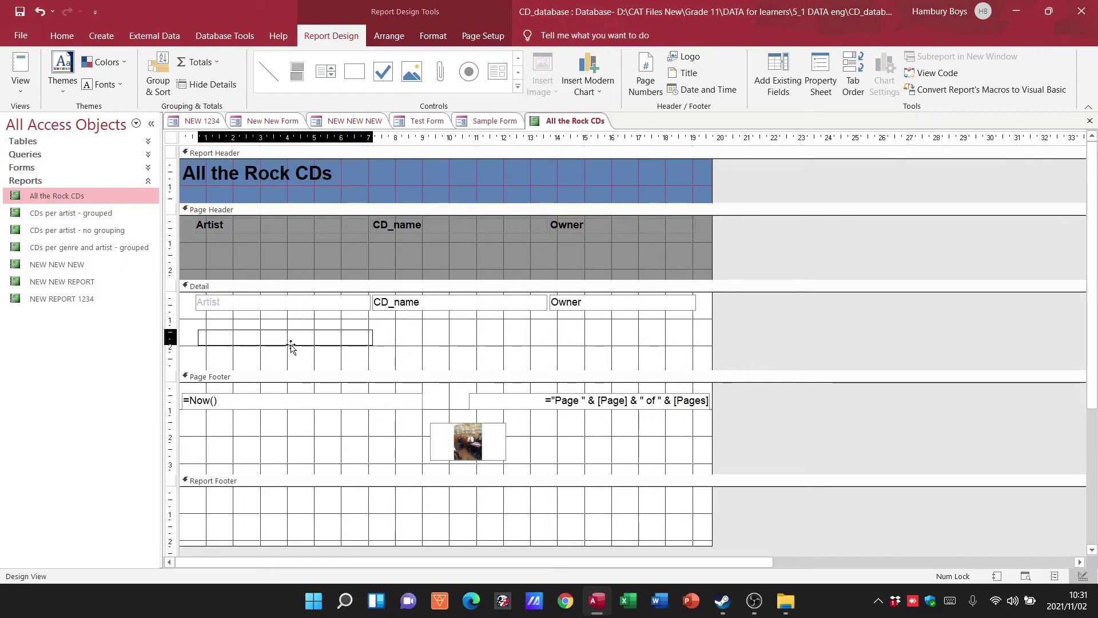
click(392, 307)
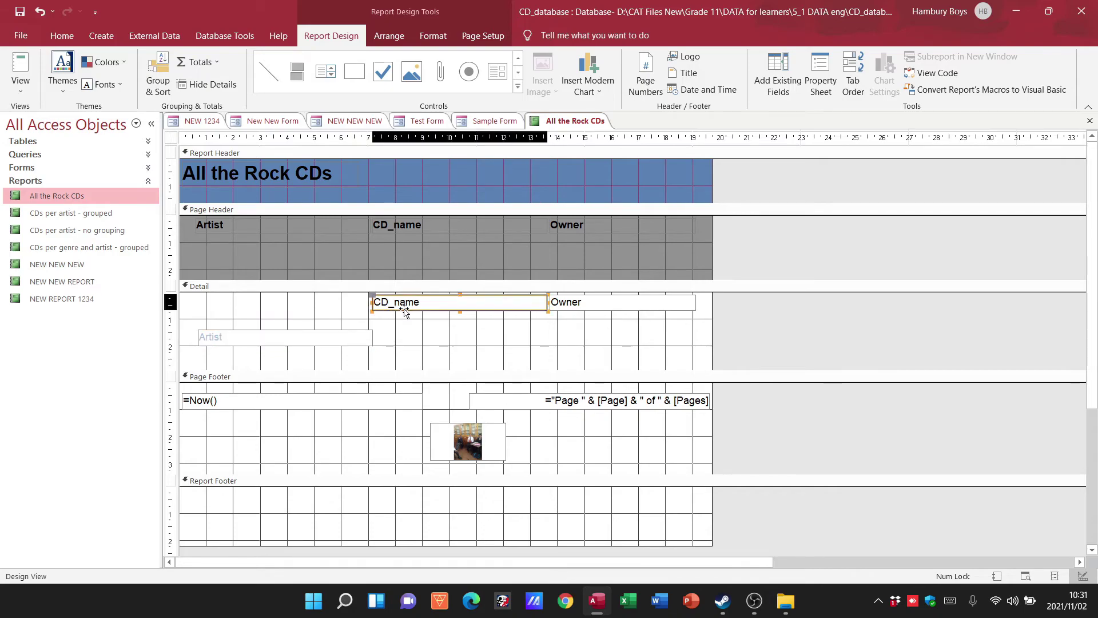
drag(404, 310, 408, 343)
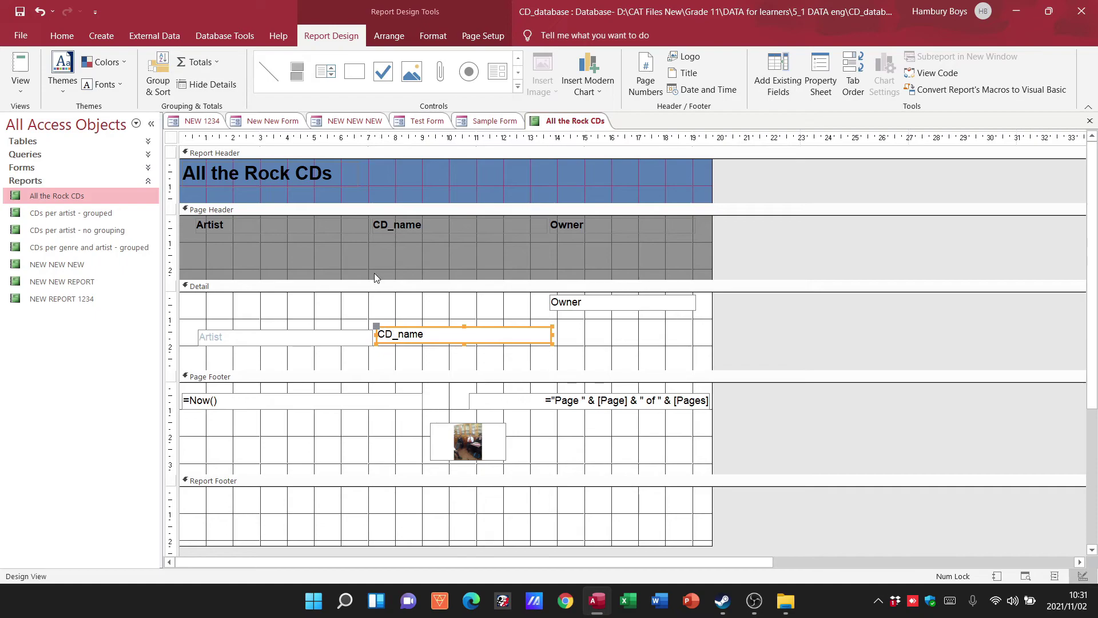
click(517, 59)
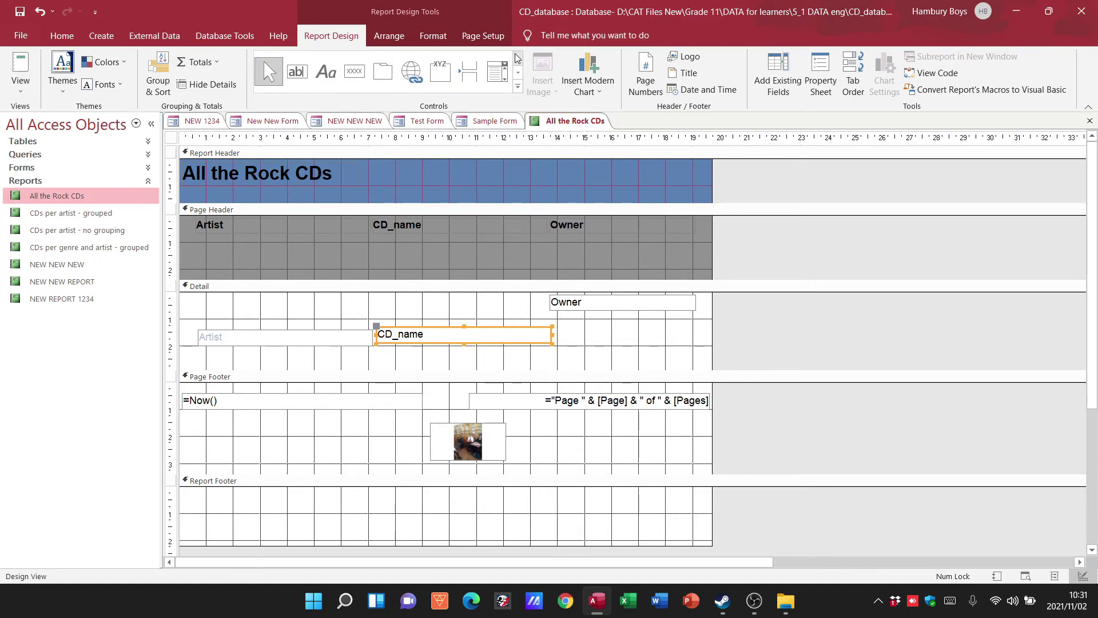
click(519, 72)
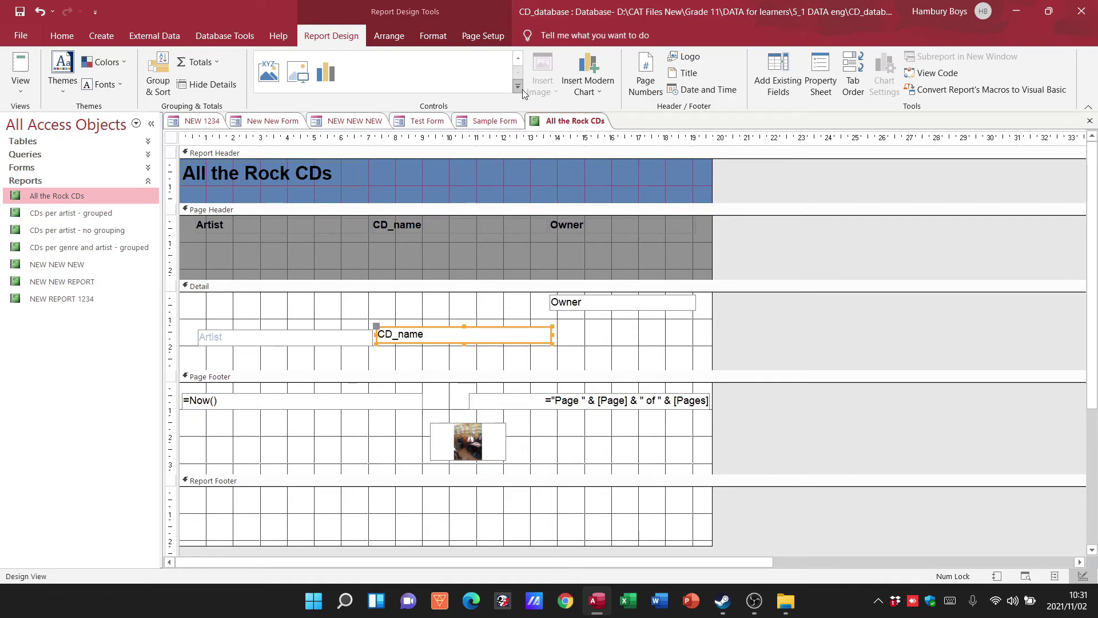
click(519, 88)
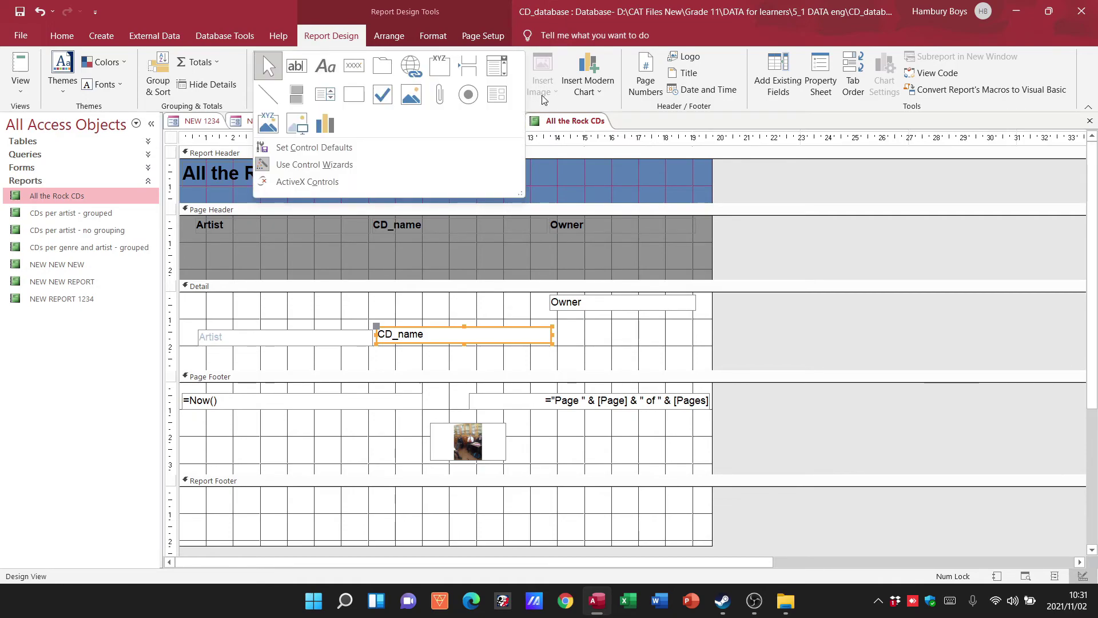
click(540, 103)
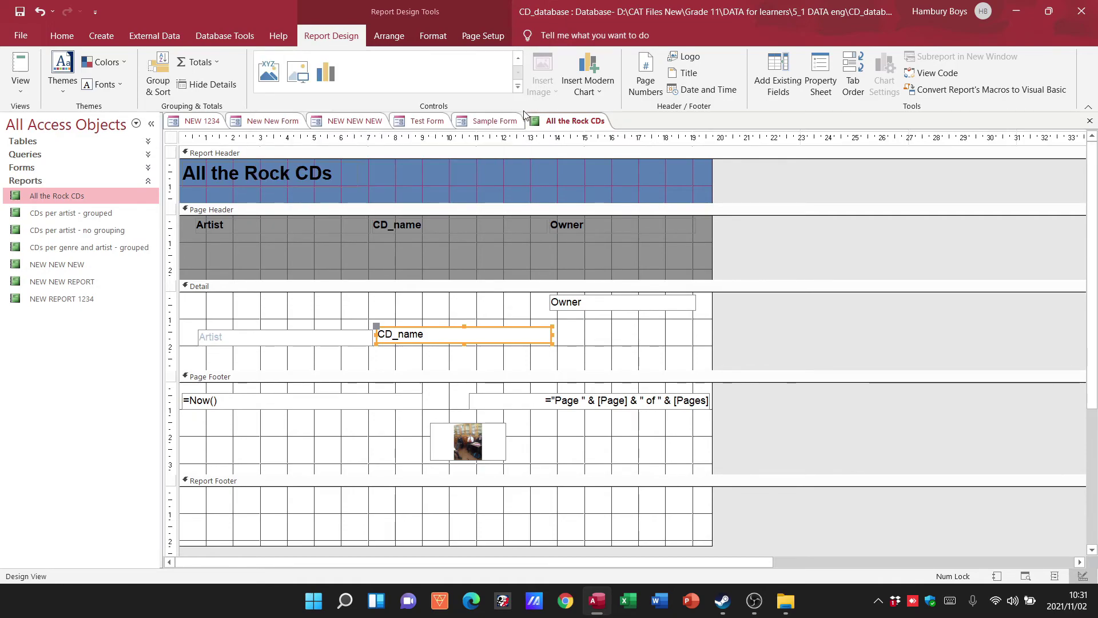